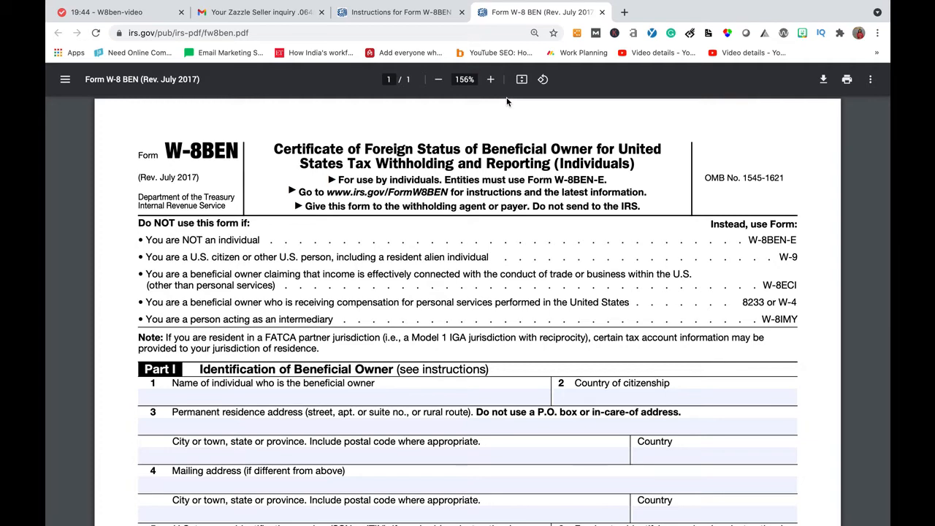
Enter the beneficial owner's name and India as the country of citizenship
scroll(391, 226, down, 2)
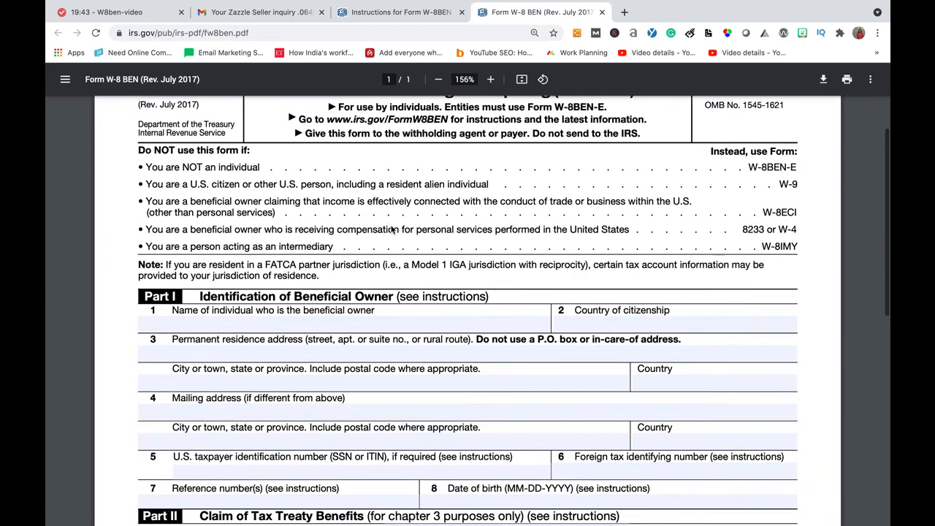
scroll(390, 226, up, 1)
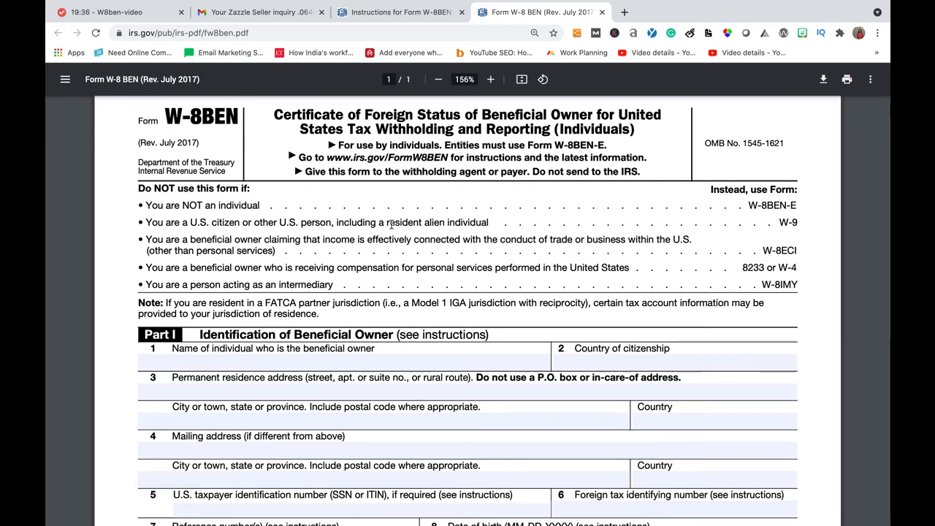
scroll(567, 327, down, 1)
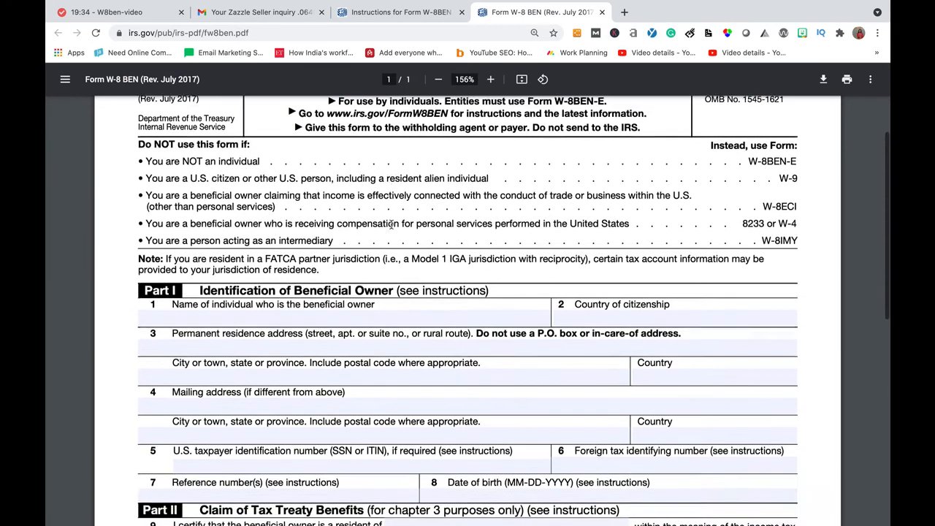
text(Prabha)
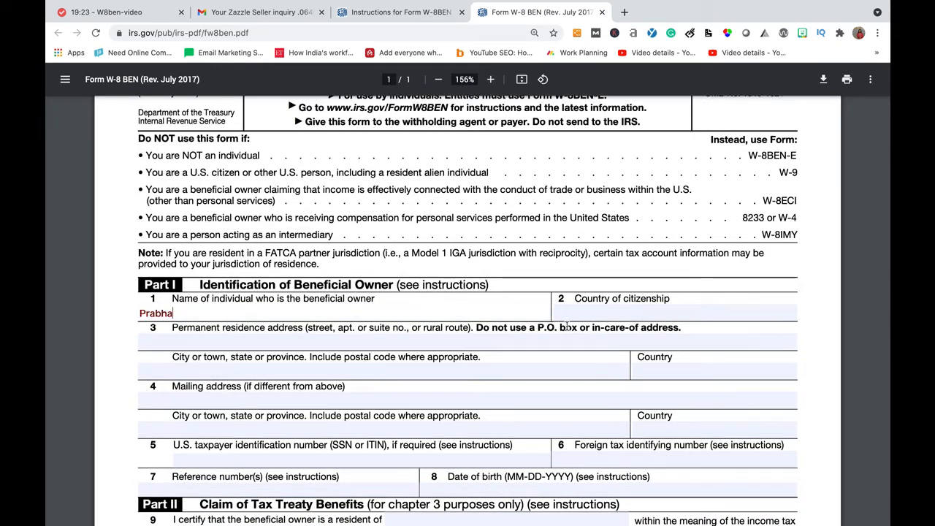
key(Tab)
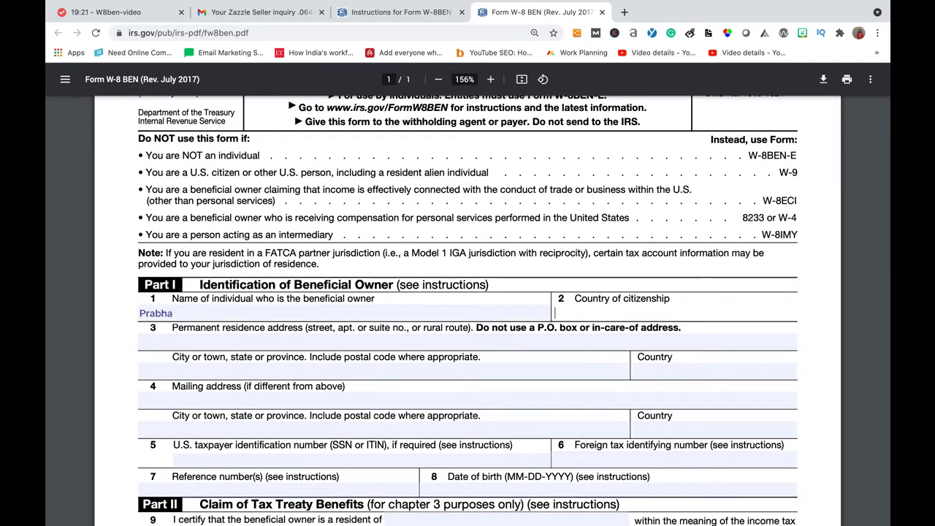
text(India)
Fill in the residence address and city, country India, and mailing address 'Same as above'
click(540, 338)
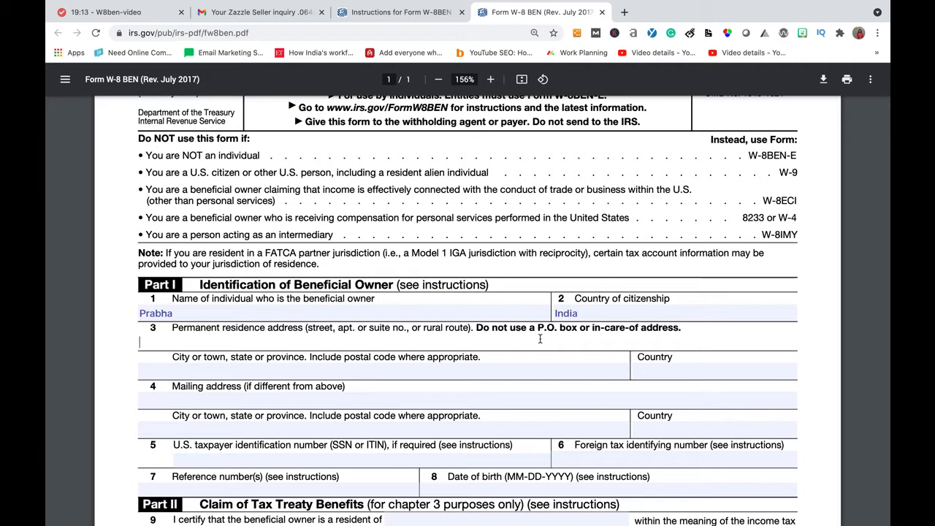
text(Coimbato)
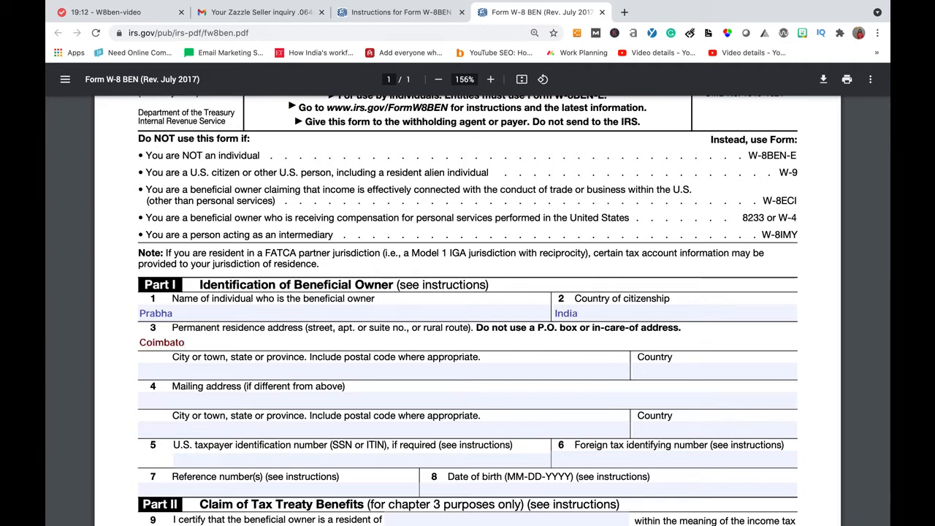
text(re)
click(501, 368)
text(C)
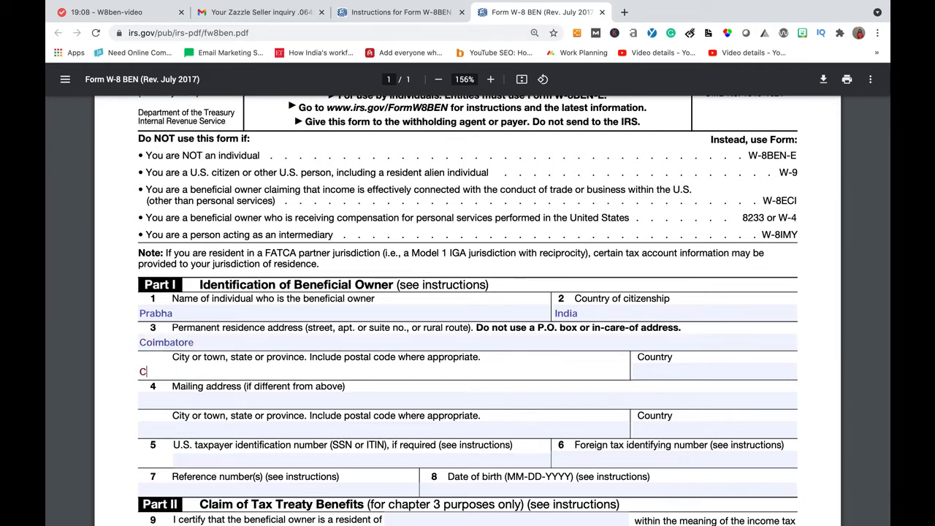
text(oimbatore)
key(Tab)
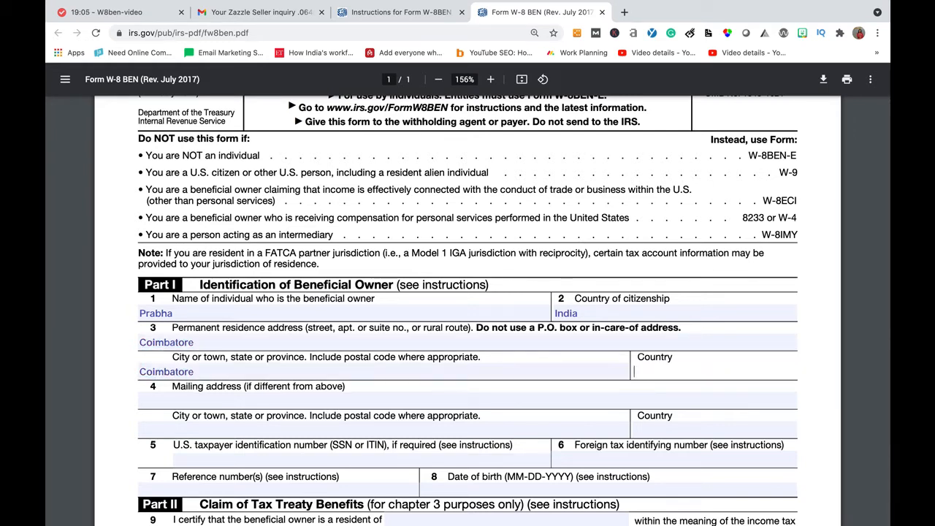
text(India)
click(464, 403)
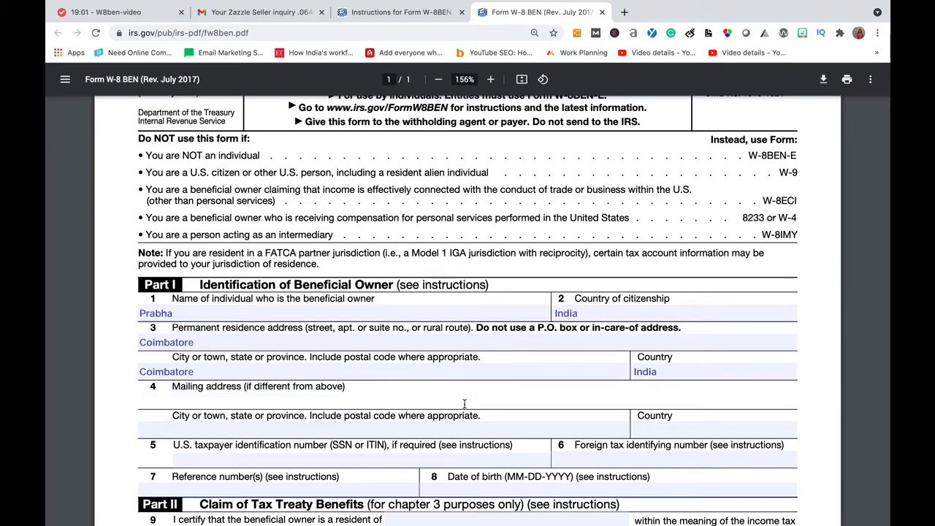
text(Same as above)
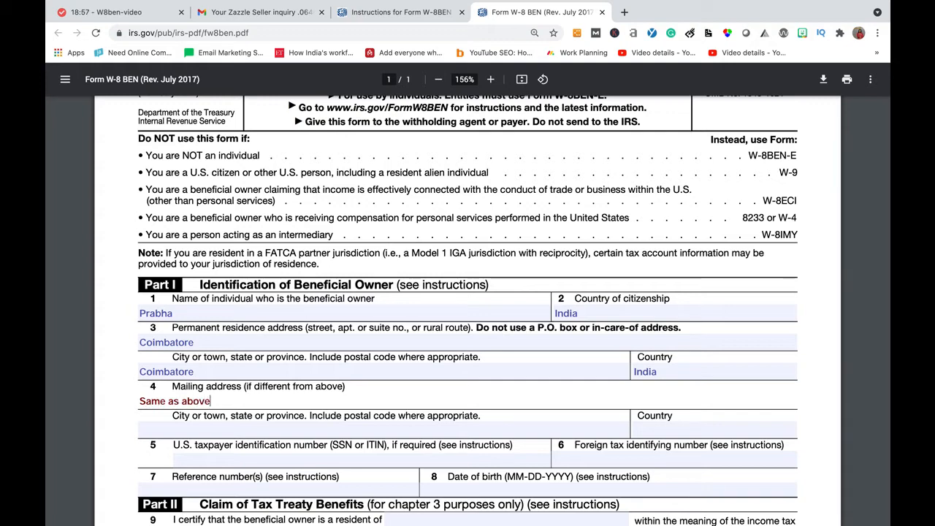
Correct the line 3 city field to hold the state and postal code
scroll(467, 307, down, 2)
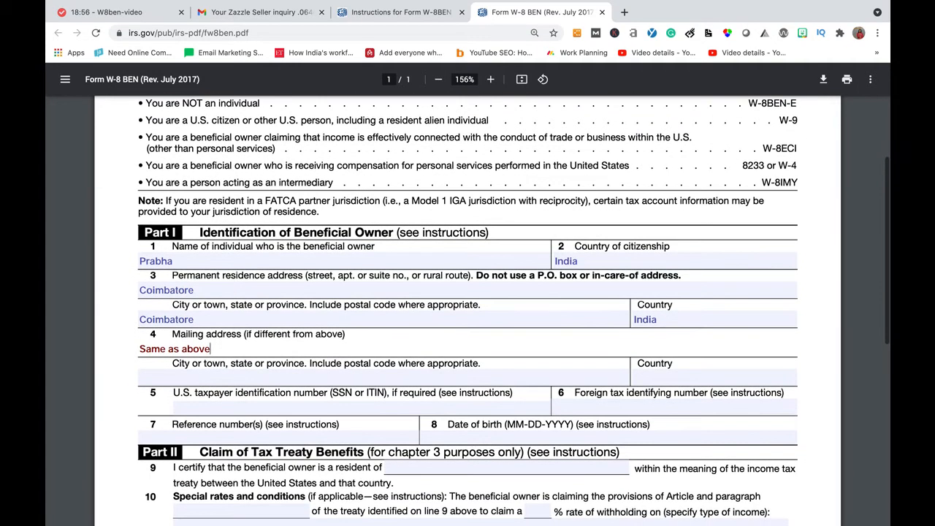
click(489, 375)
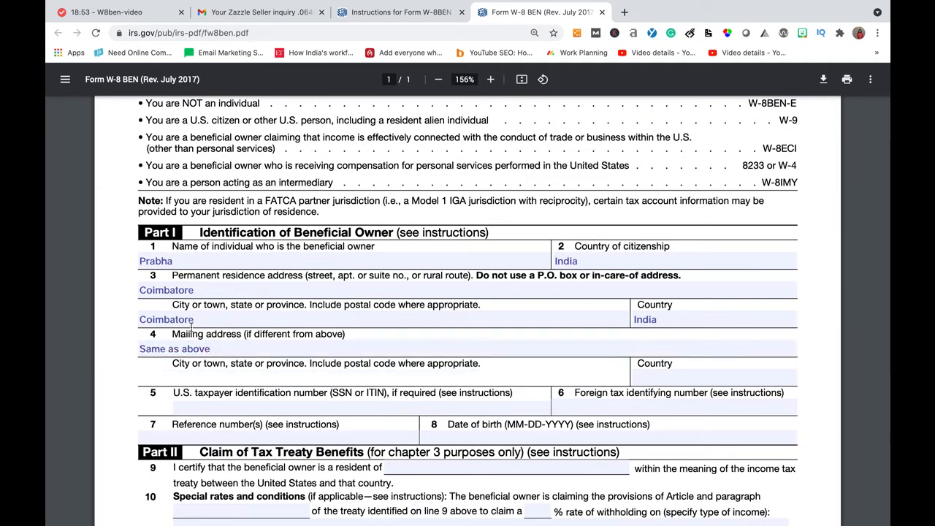
click(143, 319)
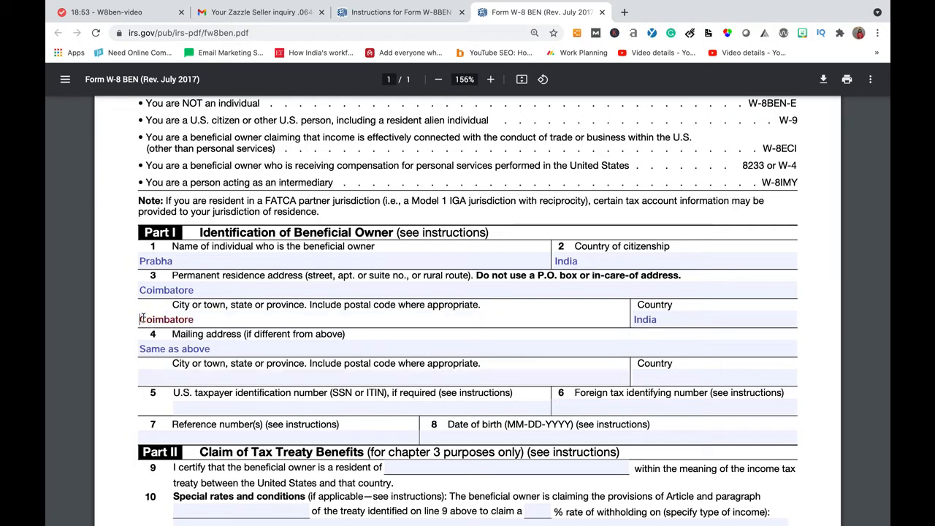
click(215, 319)
key(BackSpace)
key(BackSpace)
key(BackSpace)
key(BackSpace)
key(BackSpace)
key(BackSpace)
key(BackSpace)
key(BackSpace)
key(BackSpace)
key(BackSpace)
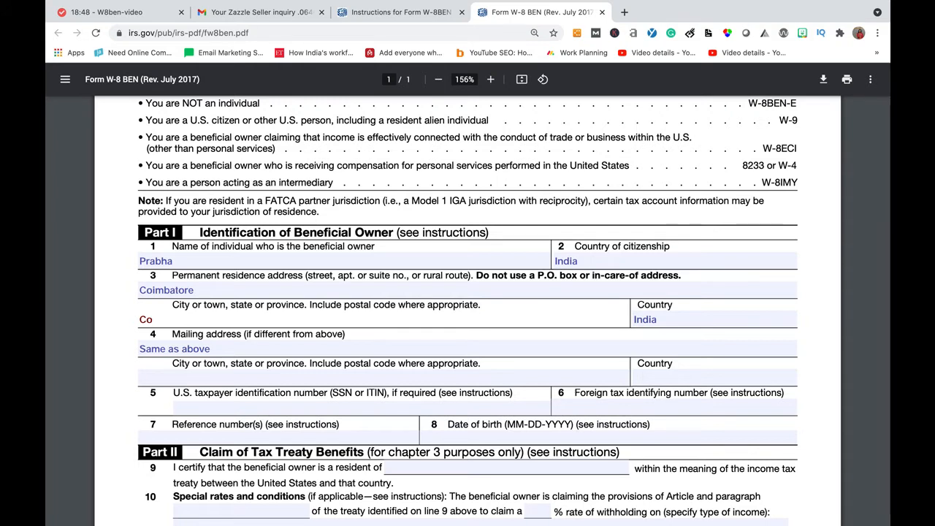
text(Tamilnadu - 641004)
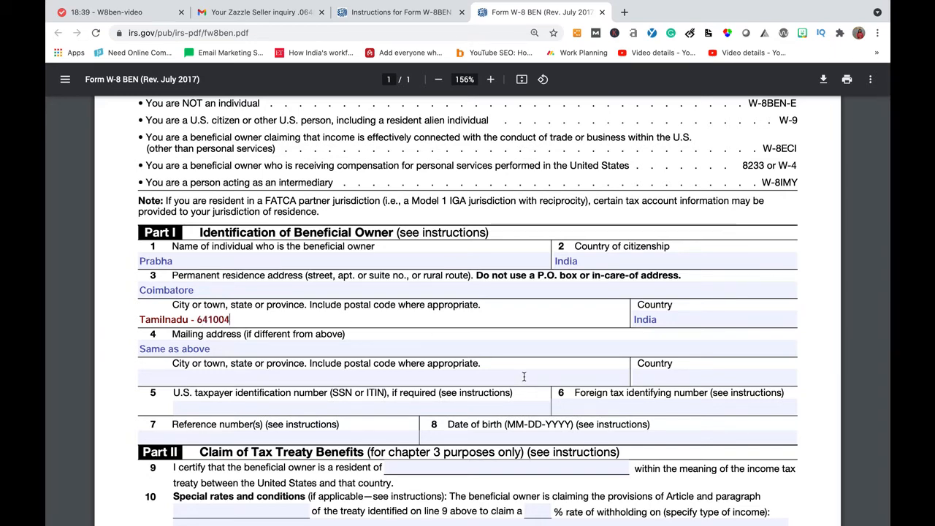
Set both the line 4 city and country fields to 'Same as above', fixing a typo
scroll(382, 322, down, 1)
click(382, 324)
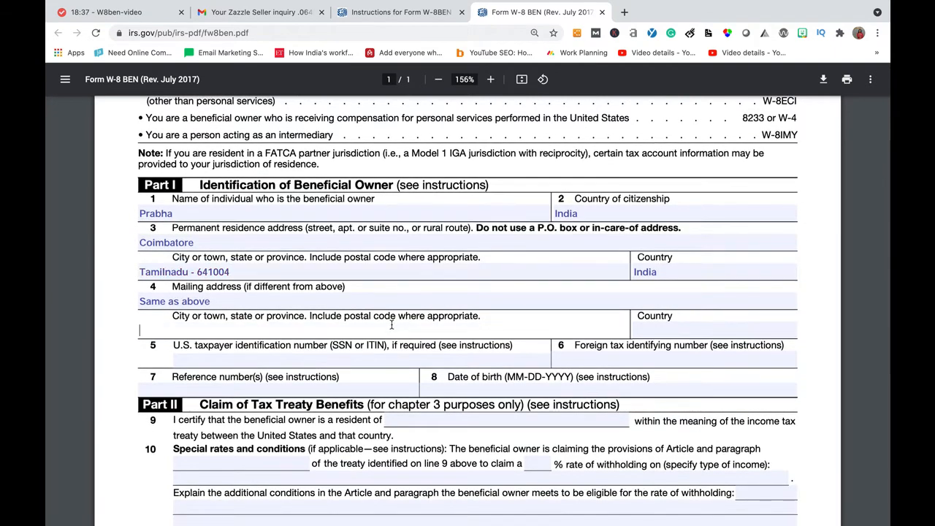
text(Same as above)
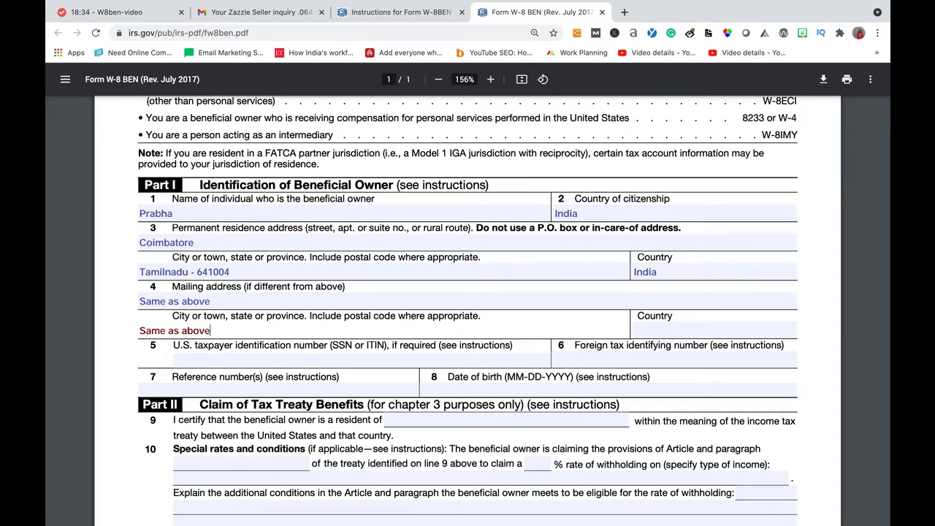
key(Tab)
text(Same as a)
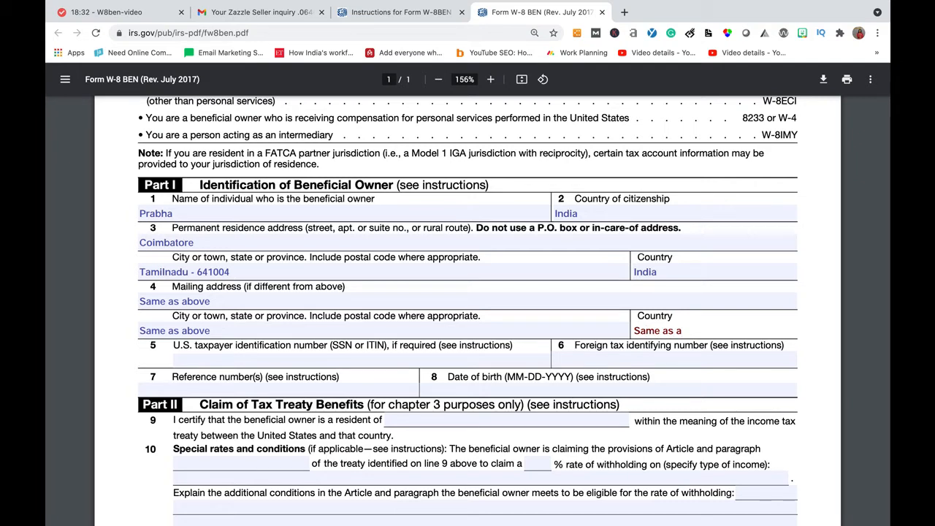
text(bove)
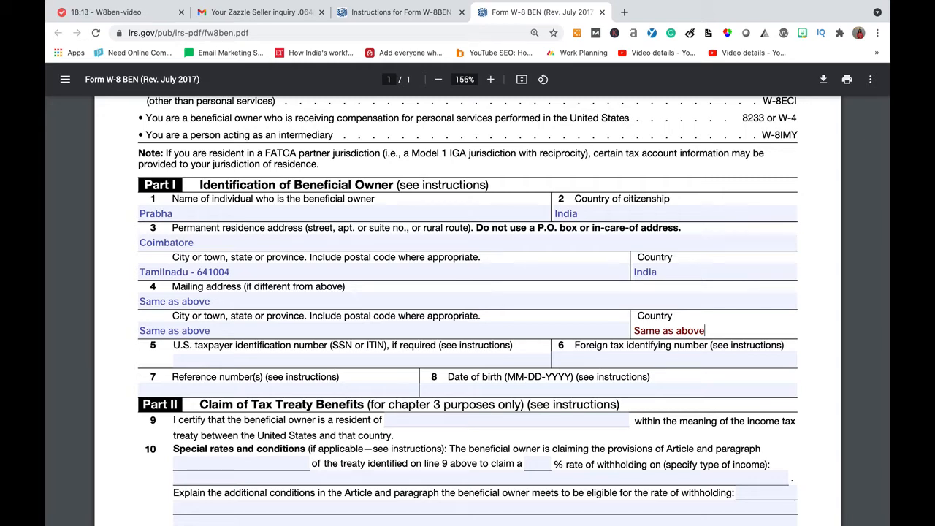
scroll(333, 301, down, 1)
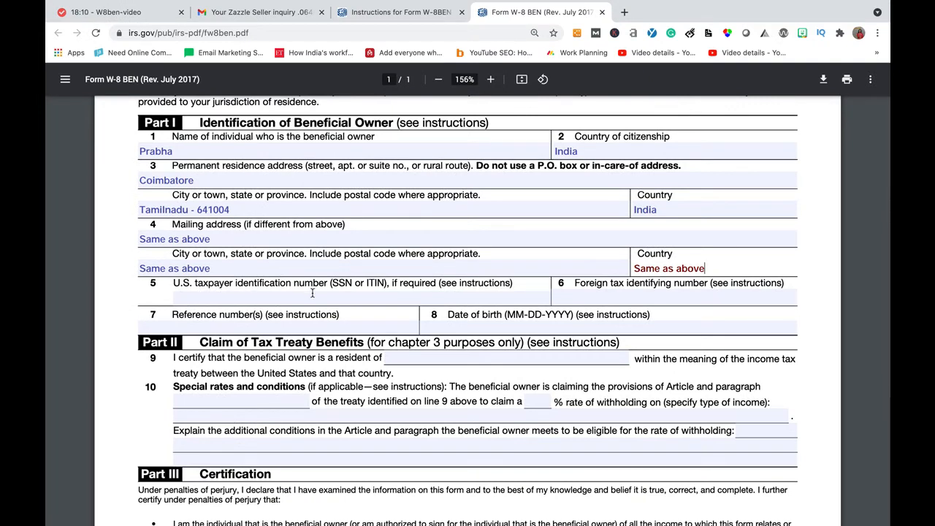
click(317, 300)
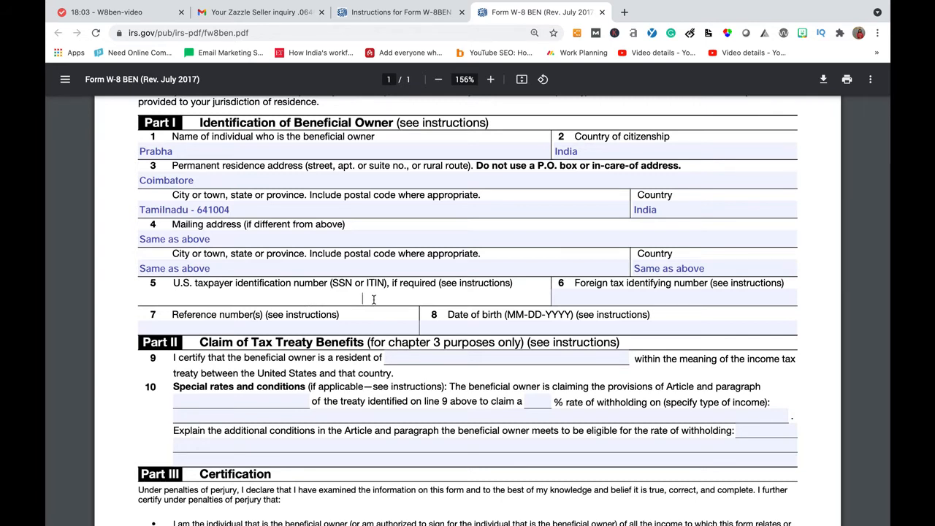
click(637, 299)
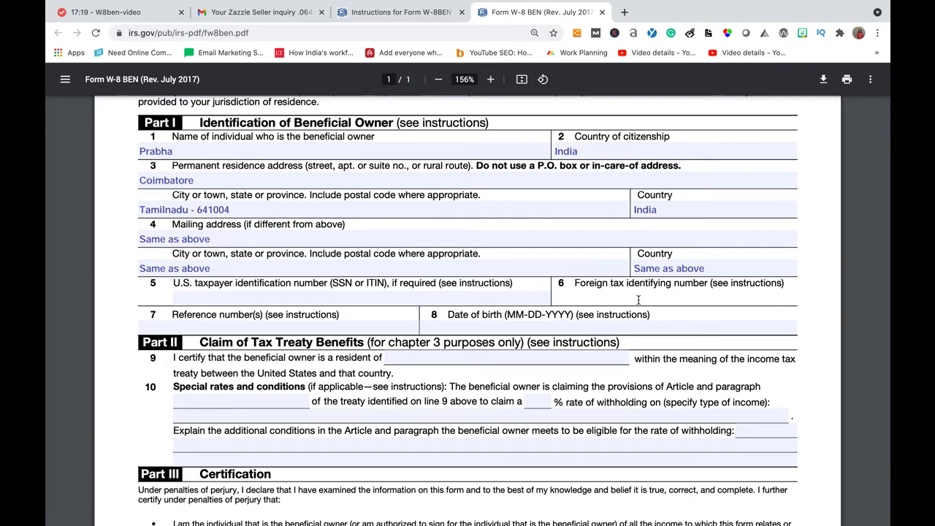
scroll(637, 299, down, 1)
scroll(638, 300, down, 1)
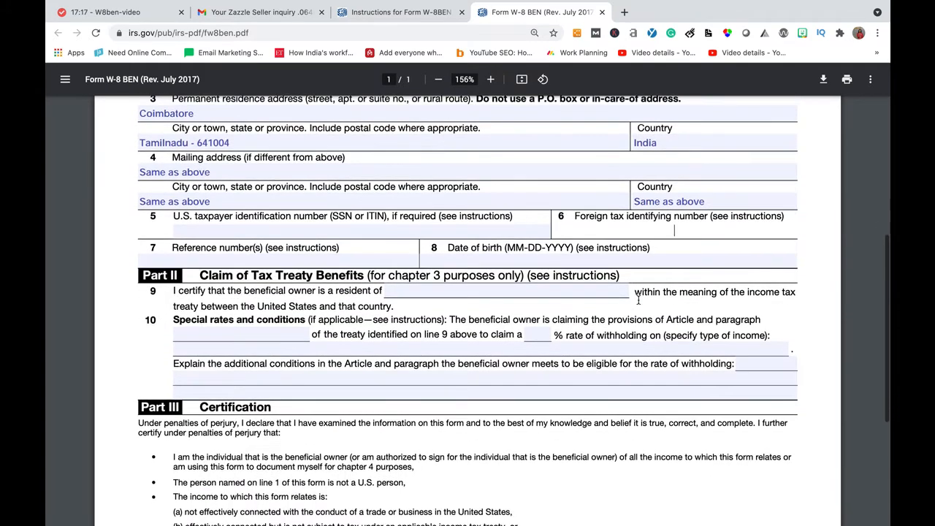
click(512, 257)
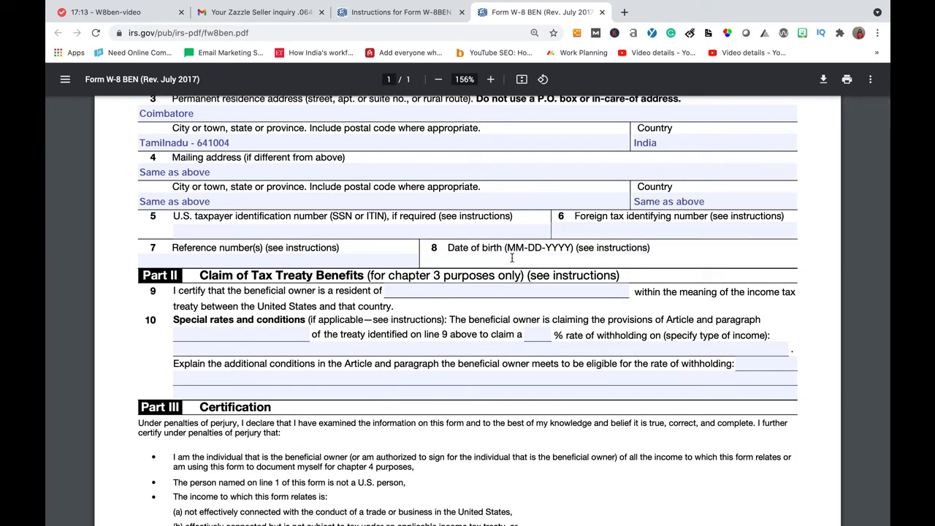
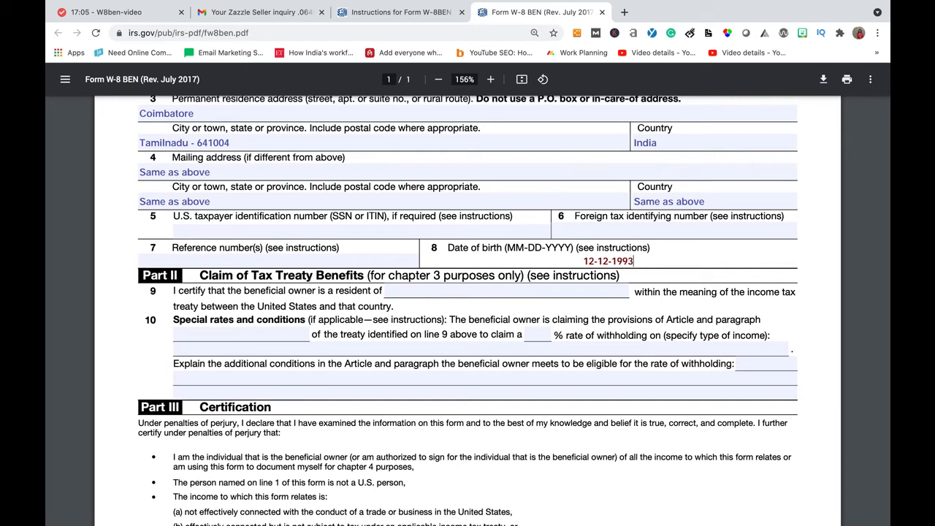
Commit the date of birth and enter India as the line 9 treaty country of residence
click(324, 309)
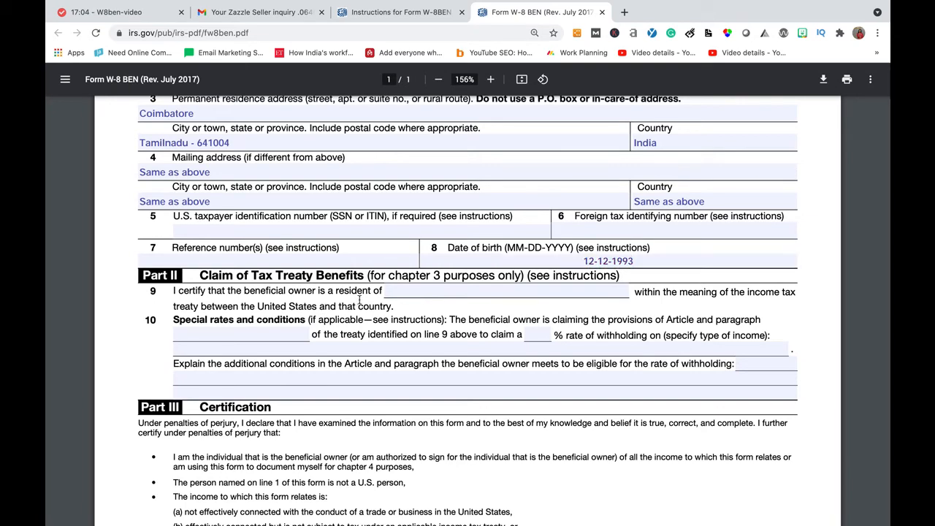
scroll(266, 283, down, 1)
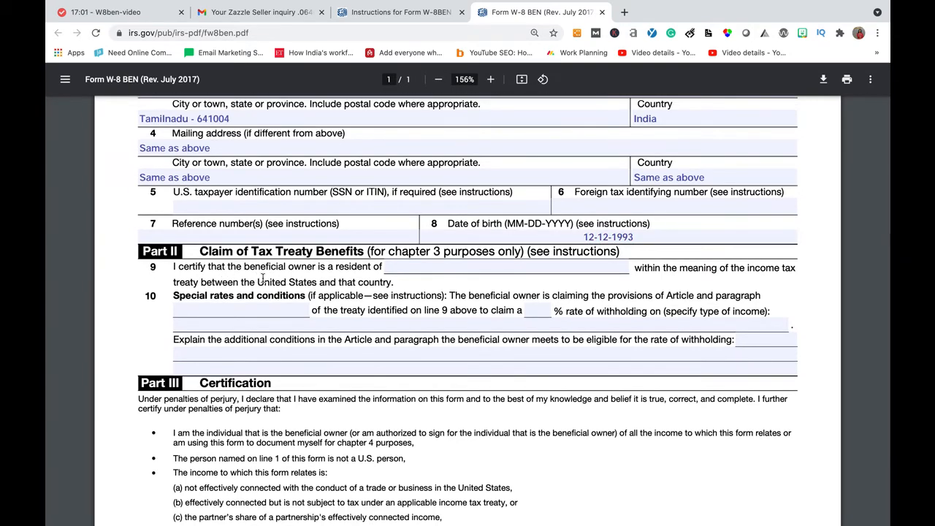
click(400, 268)
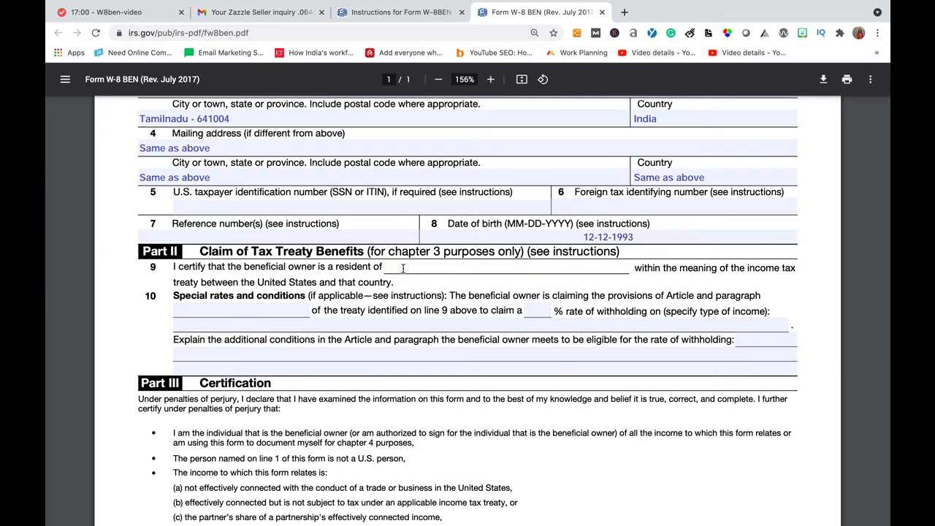
text(India)
click(289, 285)
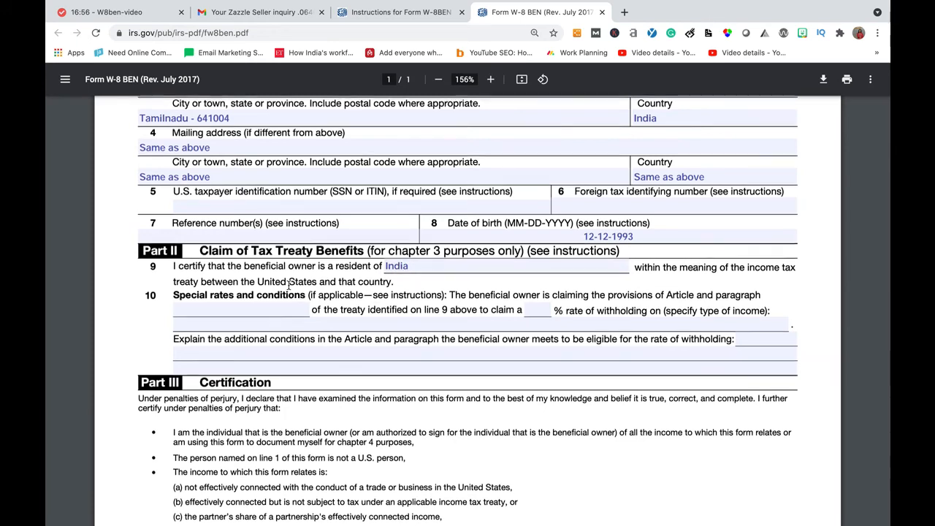
scroll(289, 285, down, 1)
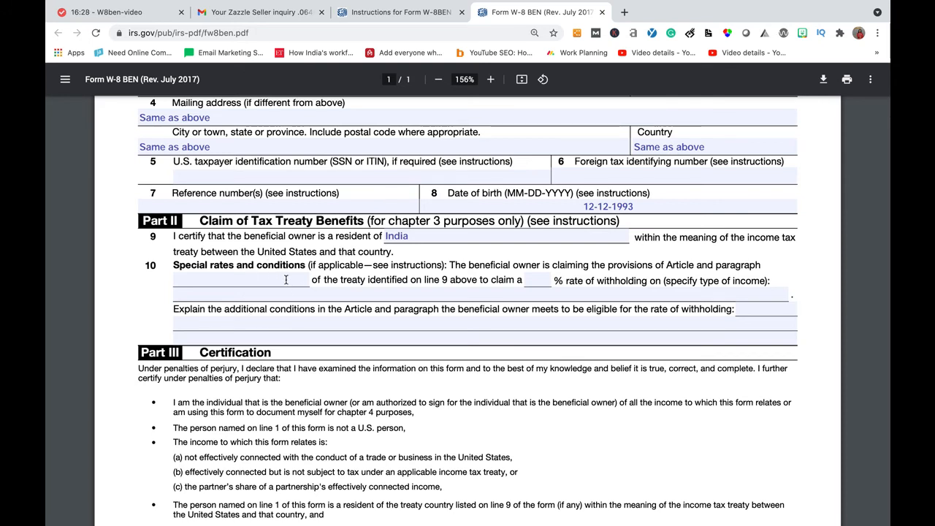
click(272, 279)
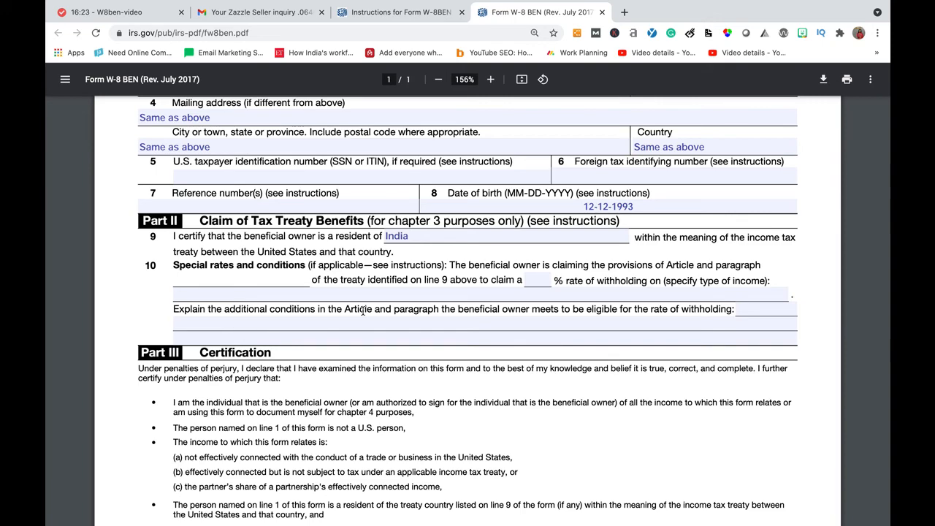
scroll(363, 311, down, 4)
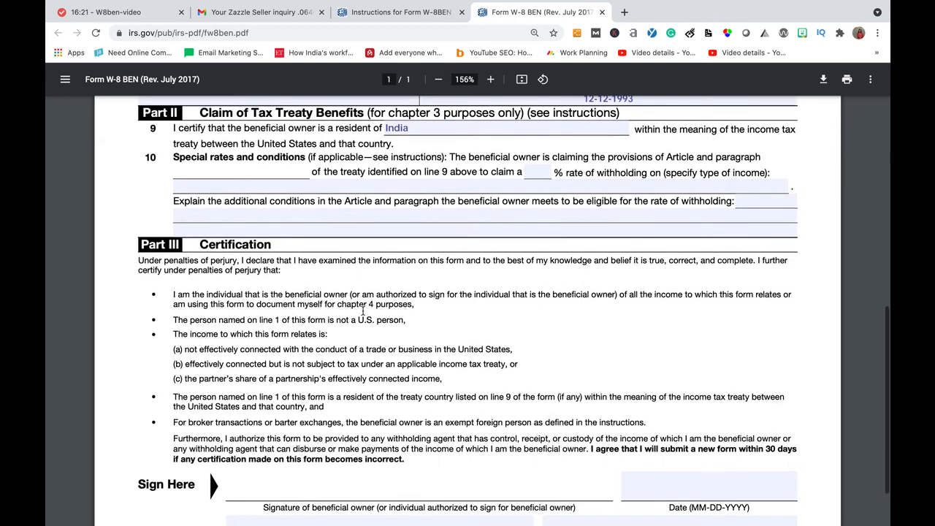
Type the beneficial owner's name into the Part III 'Print name of signer' field
scroll(394, 424, down, 1)
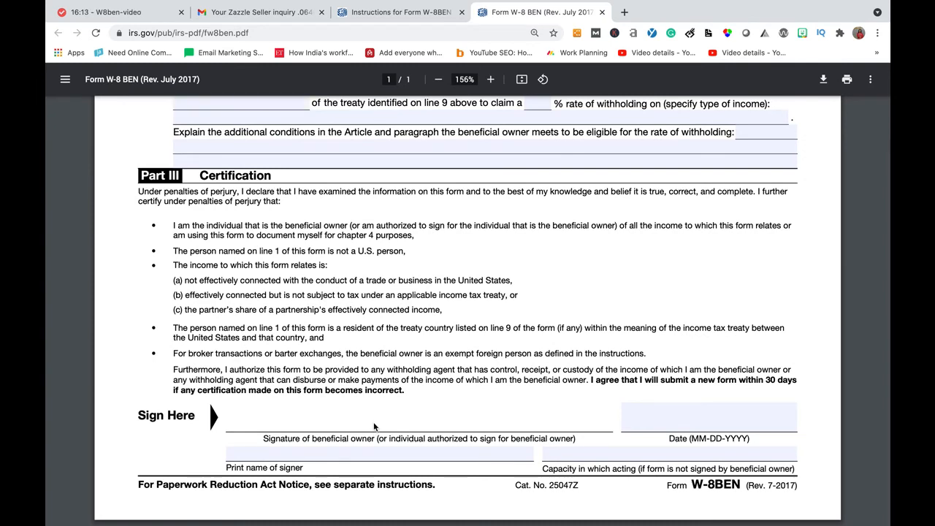
click(732, 424)
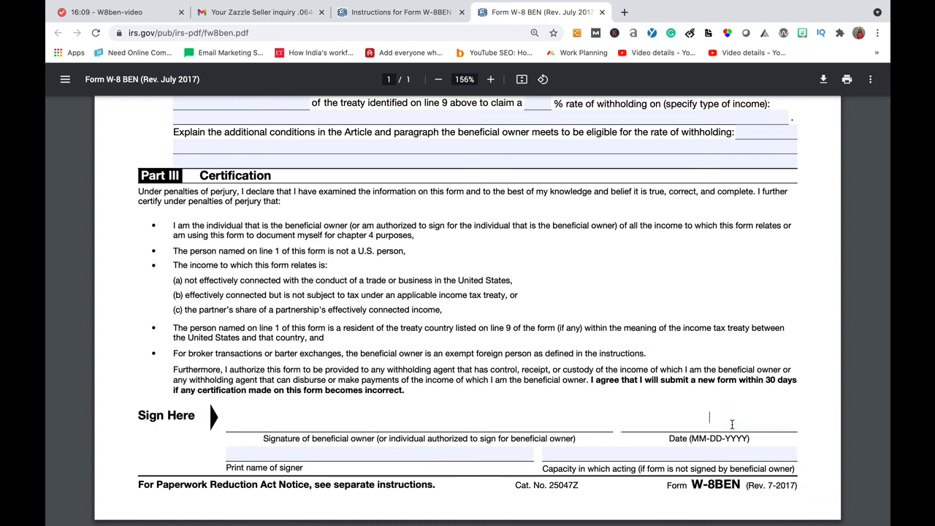
click(424, 451)
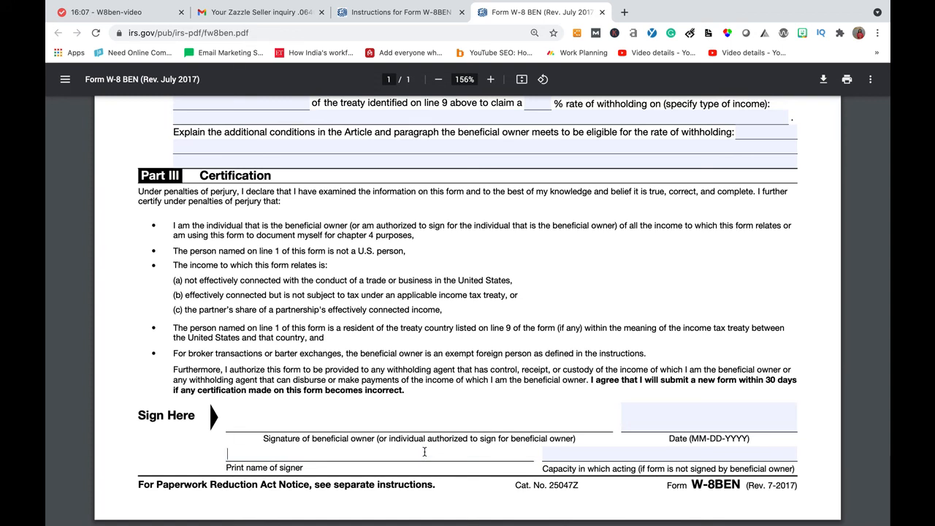
text(Prabha)
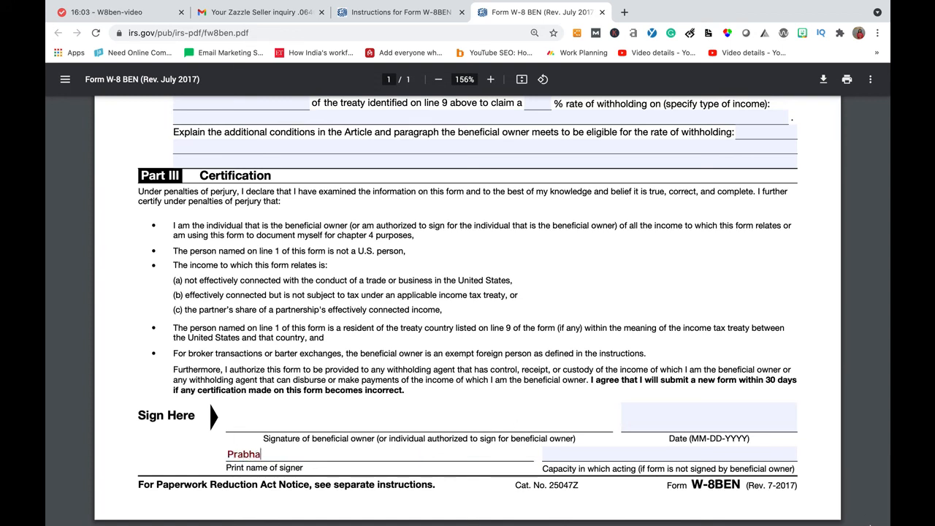
click(588, 375)
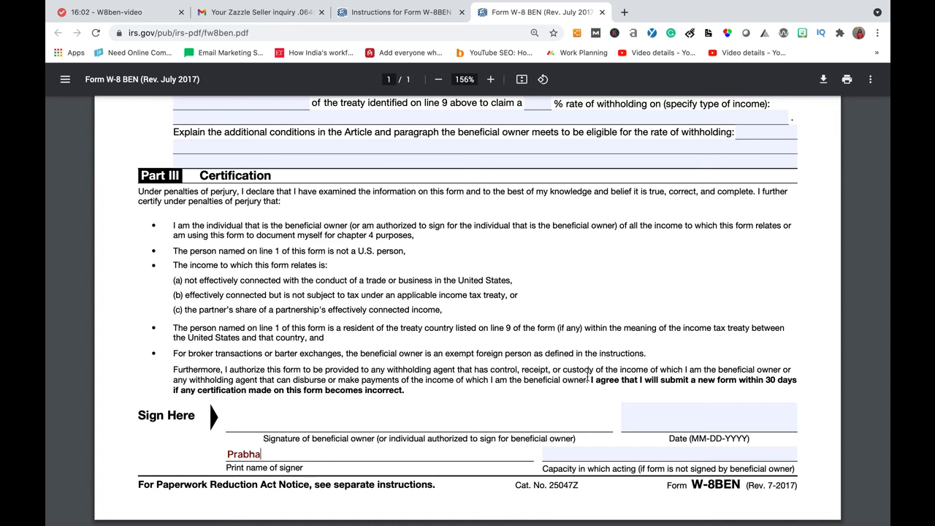